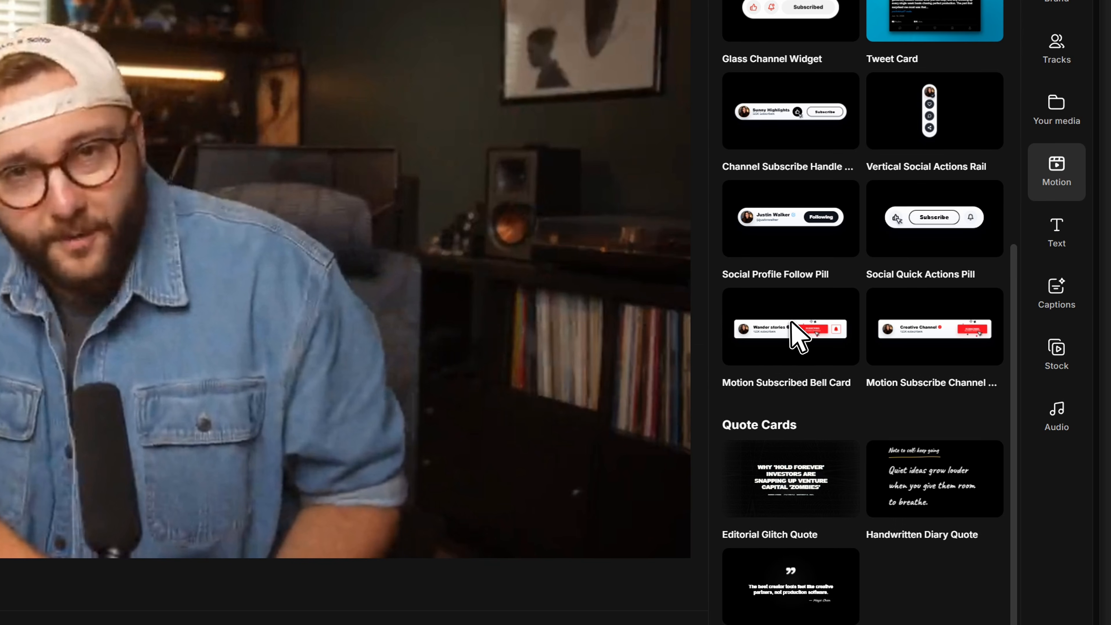
# Load the Motion Subscribed Bell Card template from the Motion library's Subscribe & Follow section
pyautogui.click(789, 324)
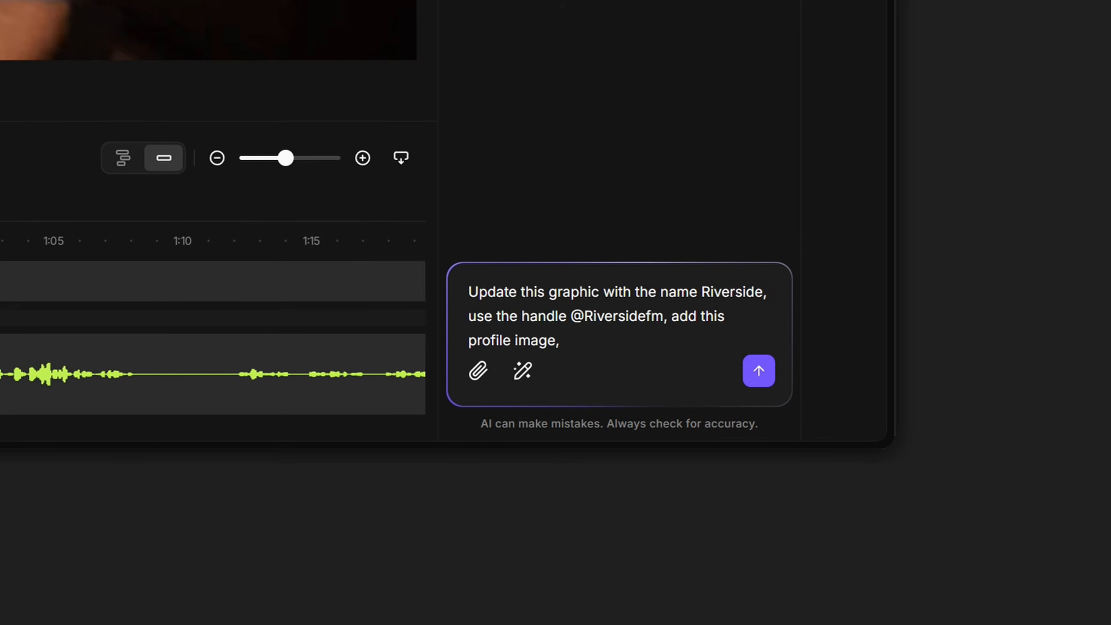
pyautogui.write("and make the button color match Riverside's Brand Style")
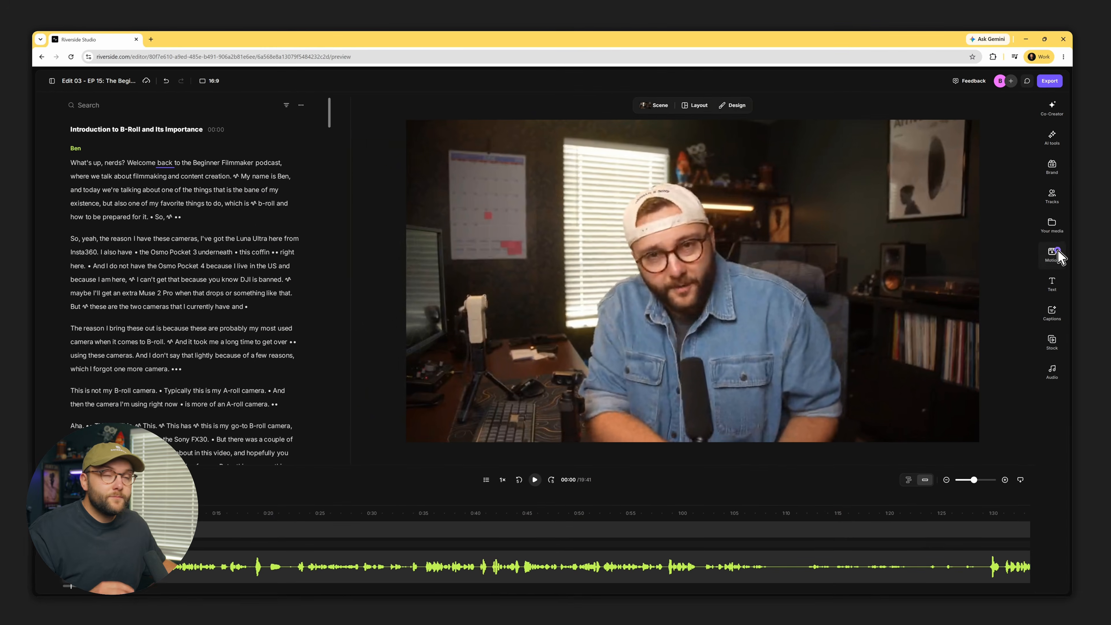
pyautogui.click(1043, 442)
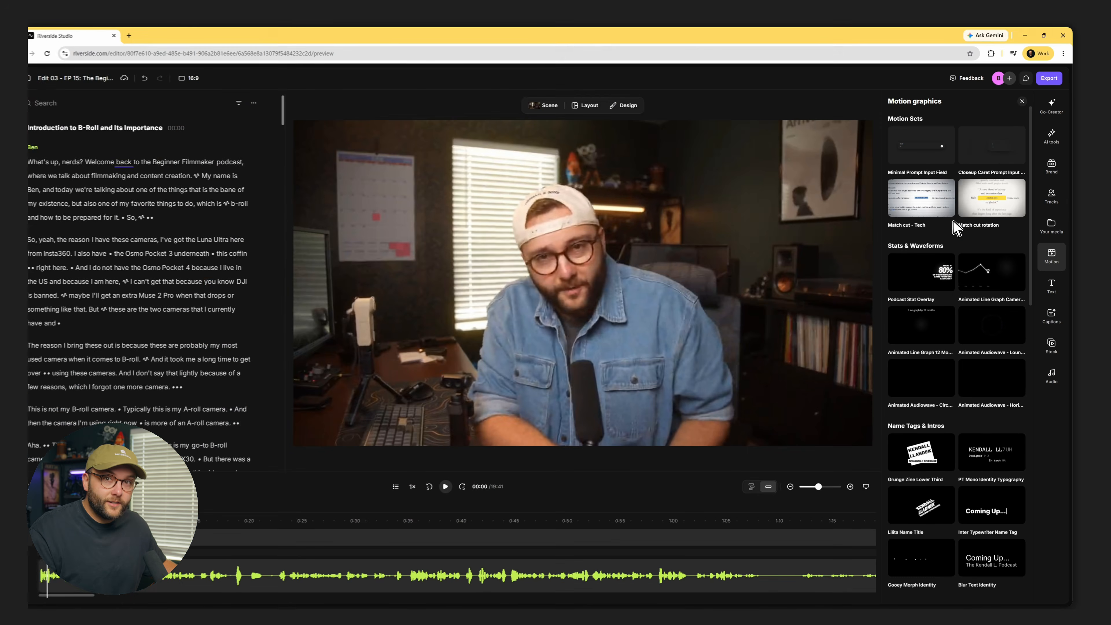
pyautogui.scroll(-2, 959, 226)
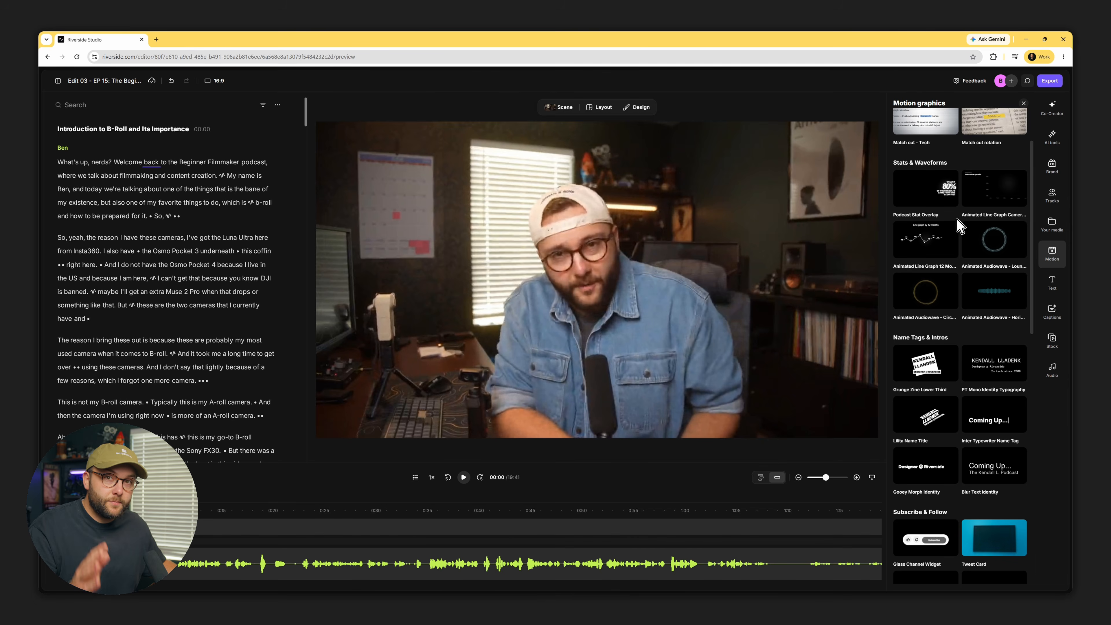
pyautogui.scroll(-5, 959, 218)
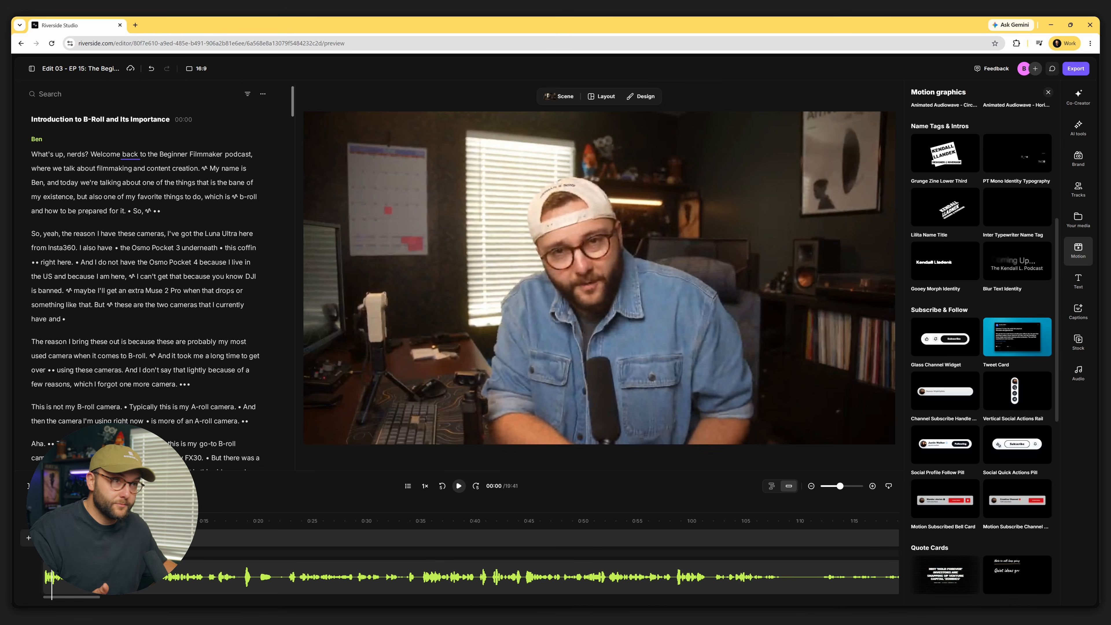
pyautogui.scroll(-4, 1018, 445)
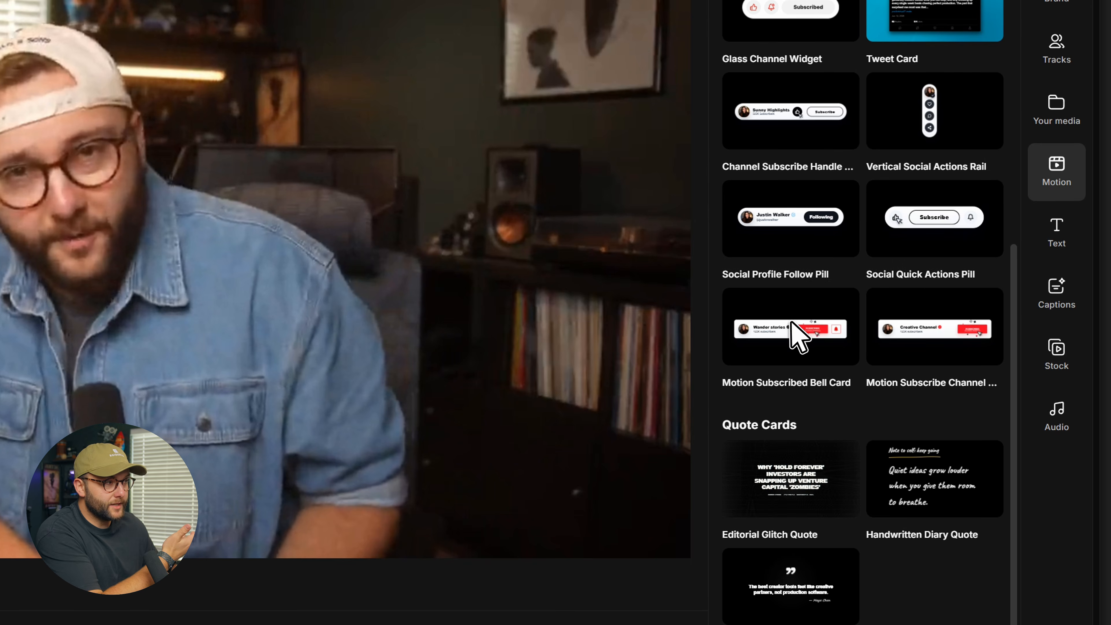
pyautogui.click(946, 328)
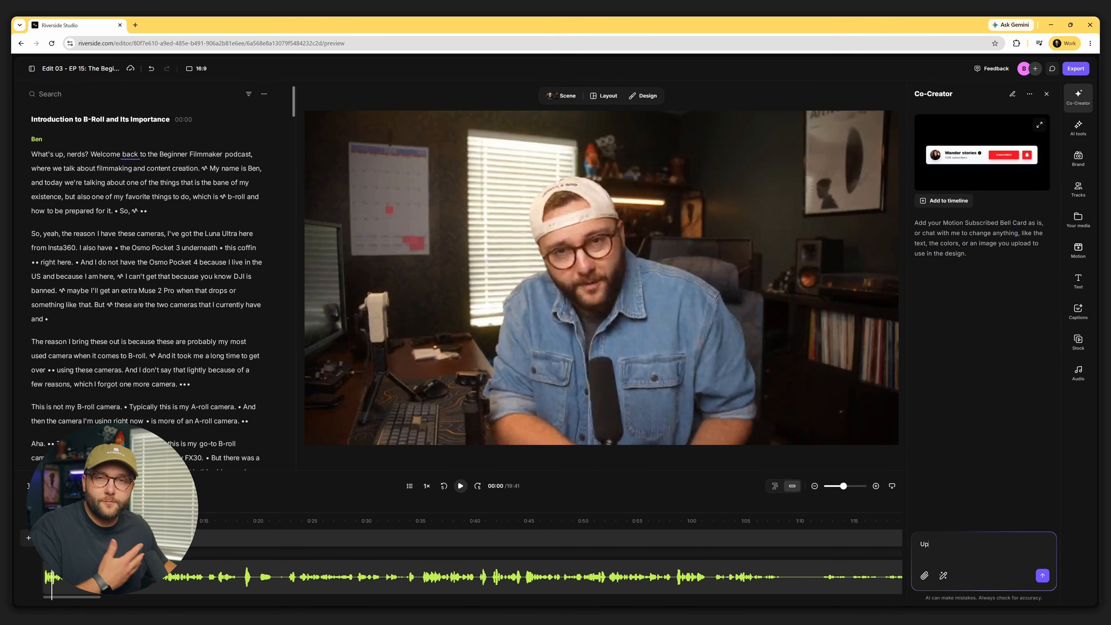
pyautogui.write('e this graph')
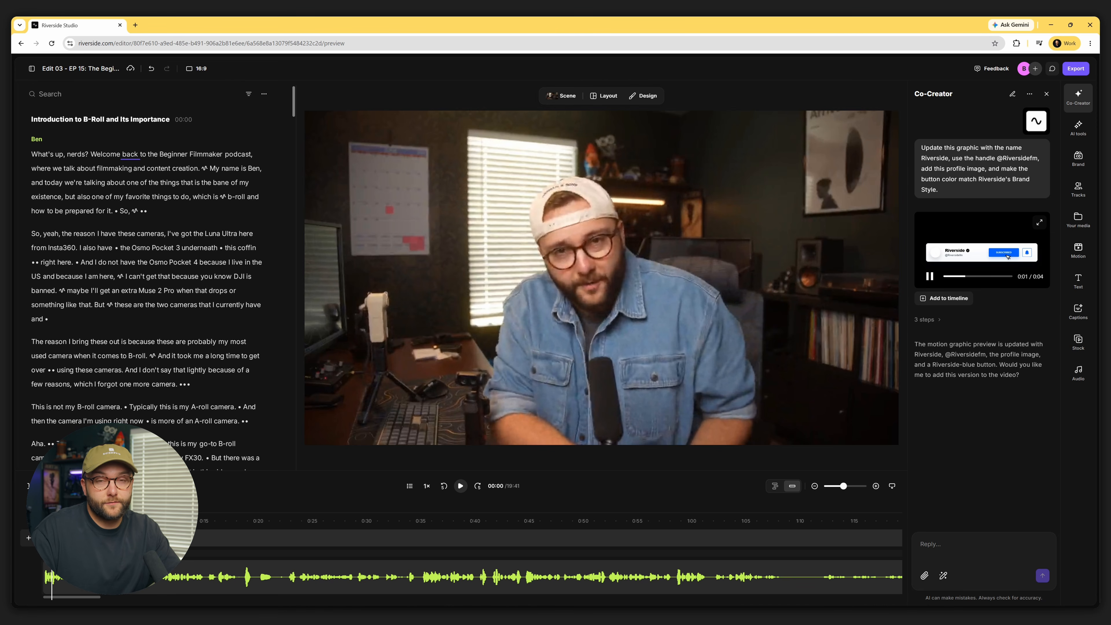
pyautogui.click(1040, 222)
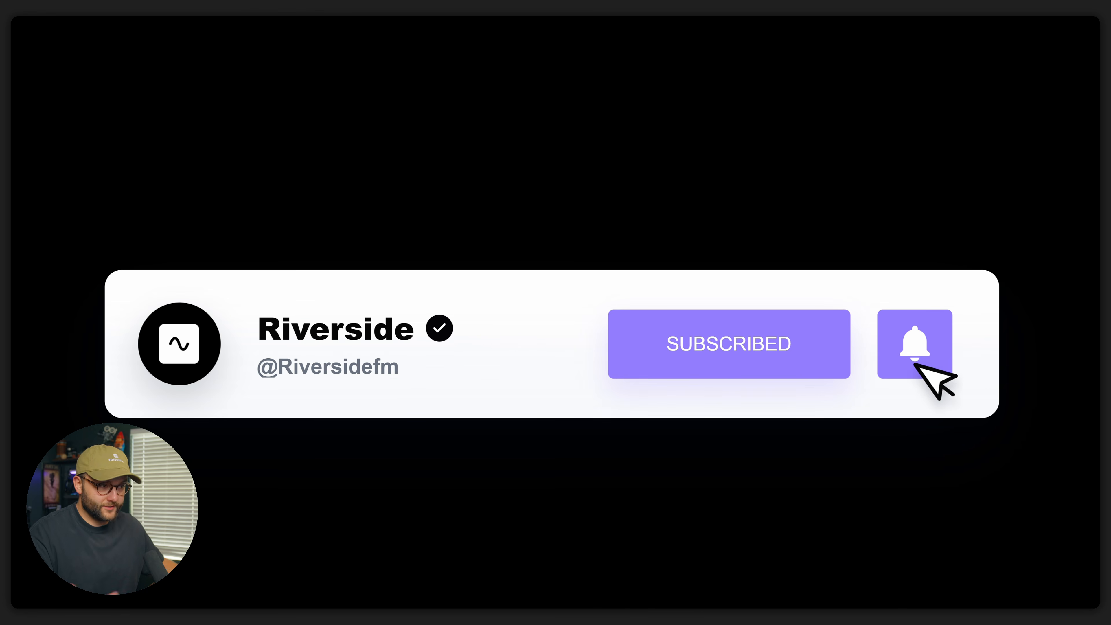
pyautogui.press('Escape')
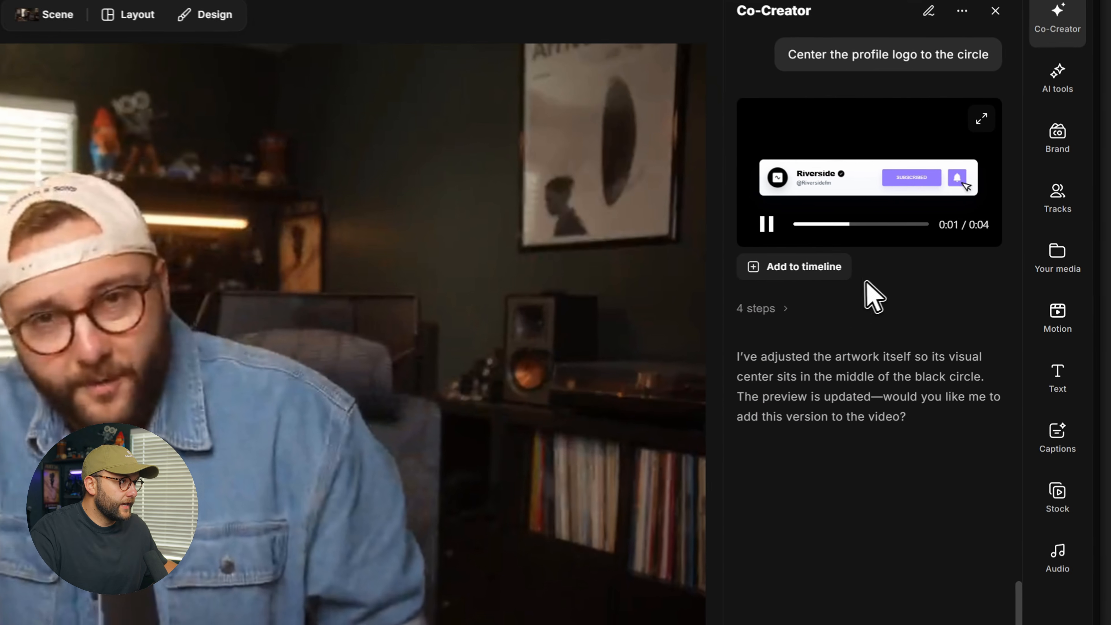
pyautogui.click(944, 224)
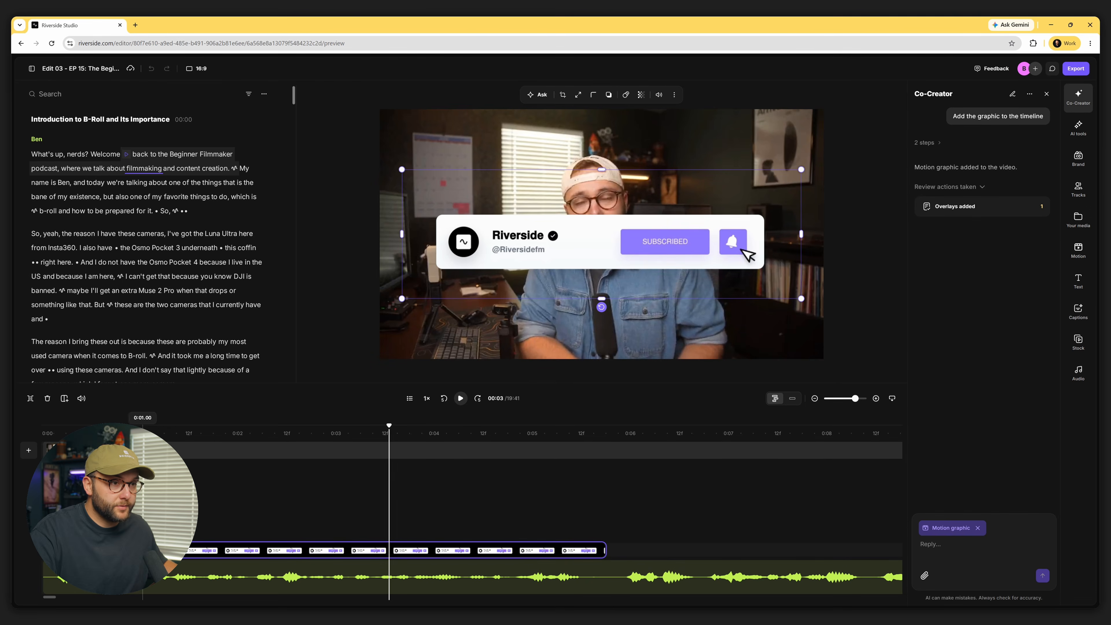
# Shrink the subscribe card, move it to the video's lower-left corner, and play back to check it
pyautogui.click(128, 84)
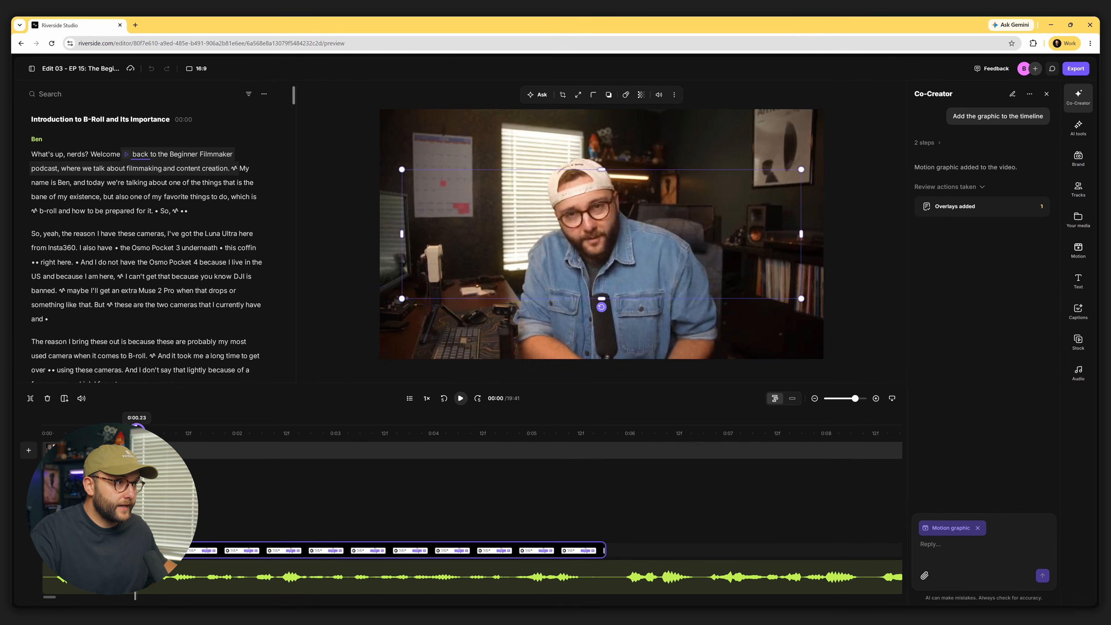
pyautogui.press('space')
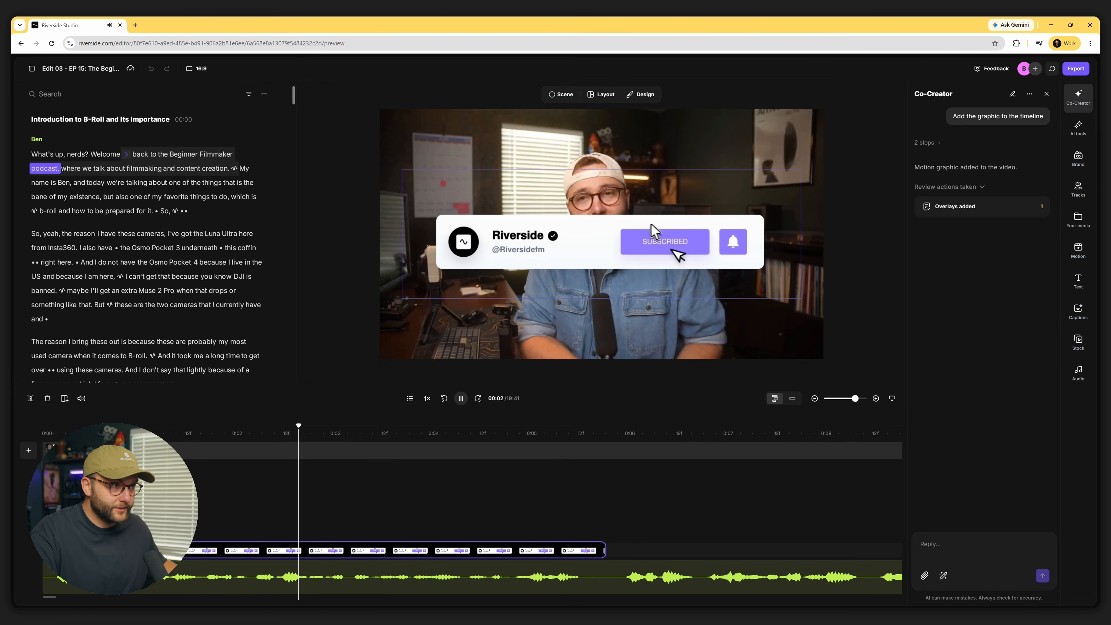
pyautogui.click(651, 243)
pyautogui.moveTo(801, 170); pyautogui.dragTo(602, 246)
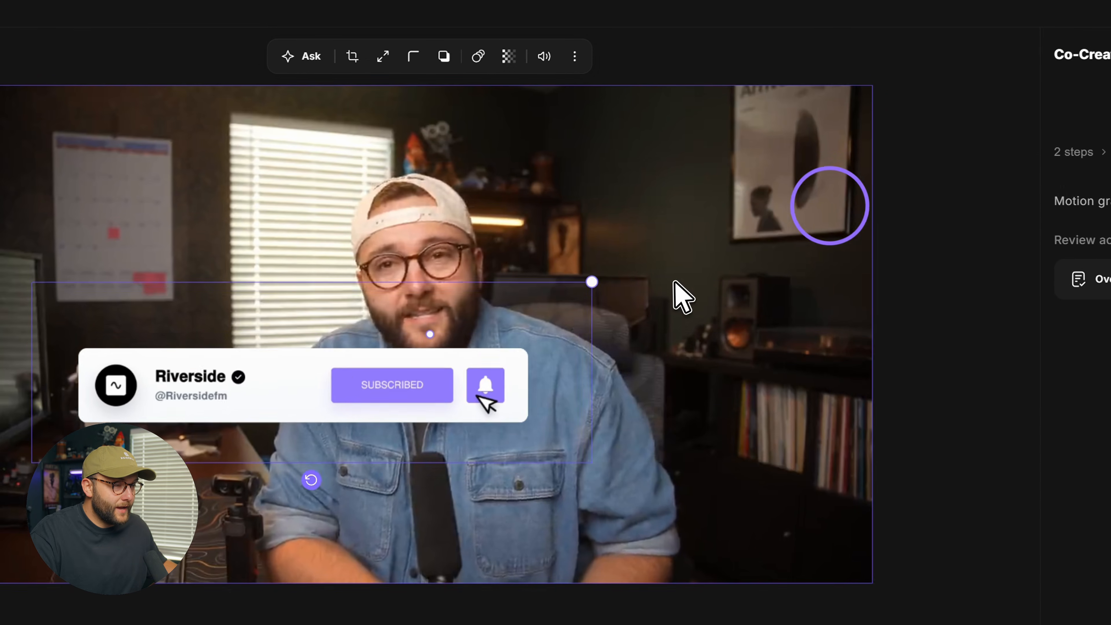
pyautogui.moveTo(433, 357); pyautogui.dragTo(381, 380)
pyautogui.moveTo(158, 421); pyautogui.dragTo(138, 500)
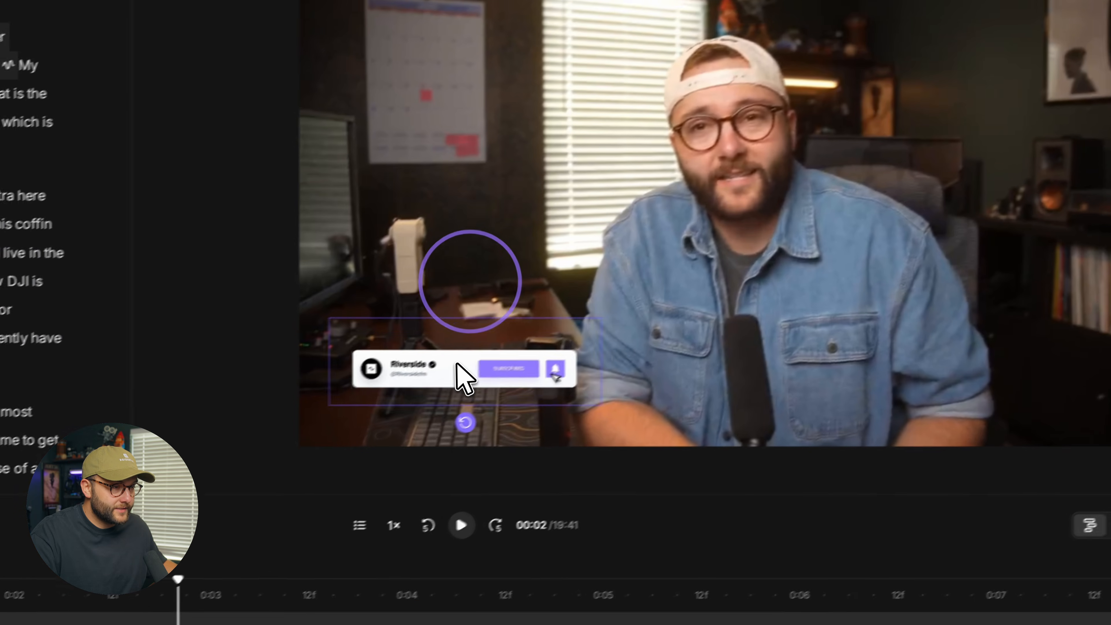
pyautogui.moveTo(489, 345); pyautogui.dragTo(495, 369)
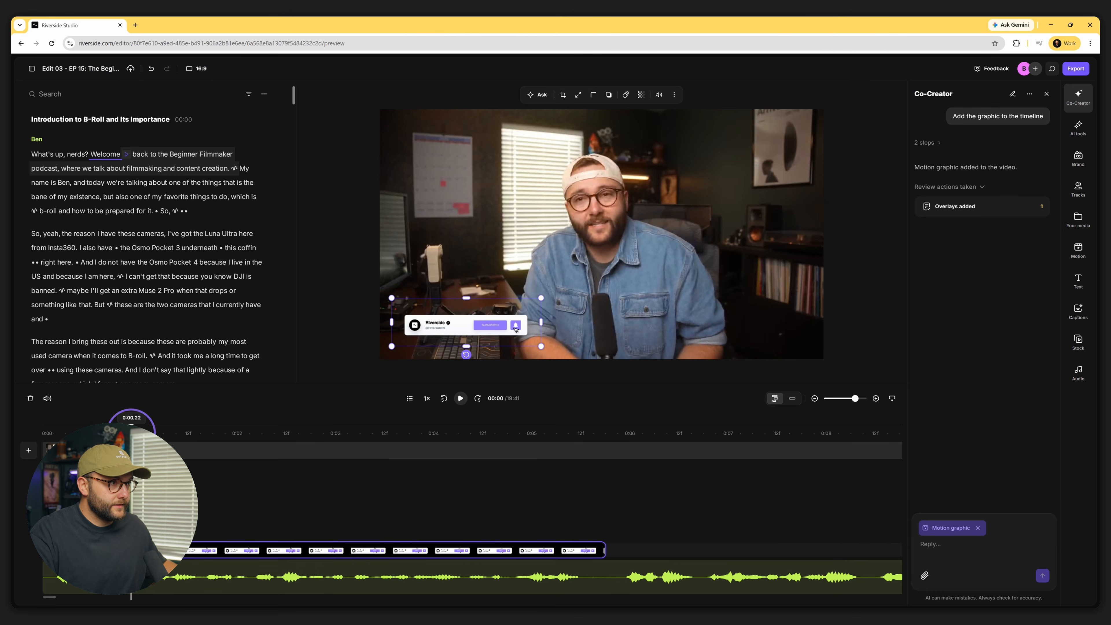
pyautogui.press('space')
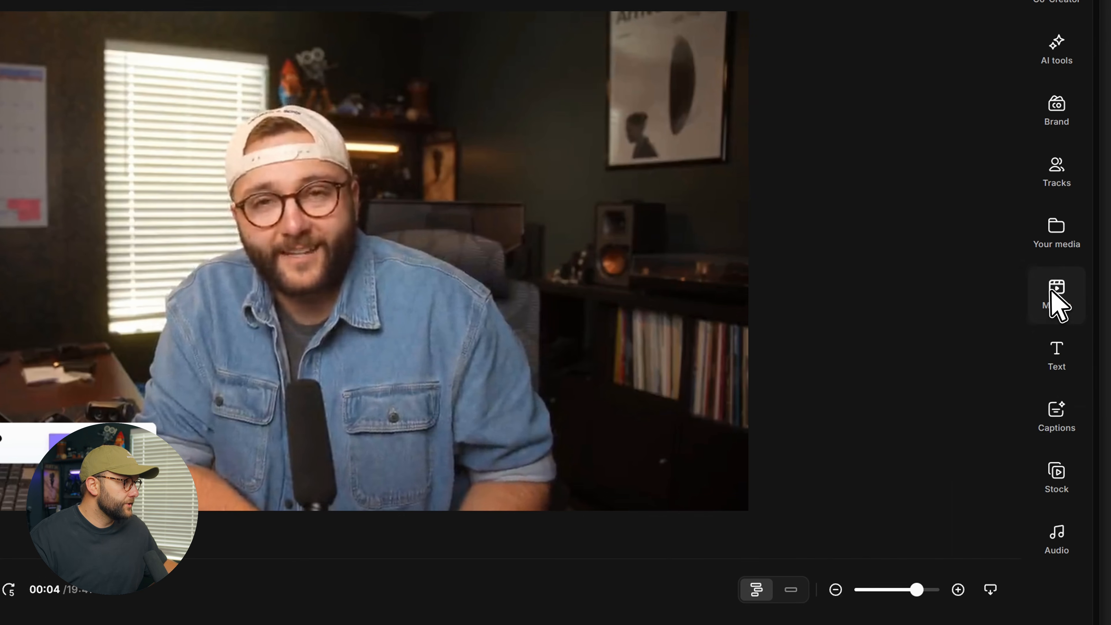
# Pick the horizontal Animated Audiowave template from the Motion library
pyautogui.click(1055, 302)
pyautogui.scroll(-4, 919, 357)
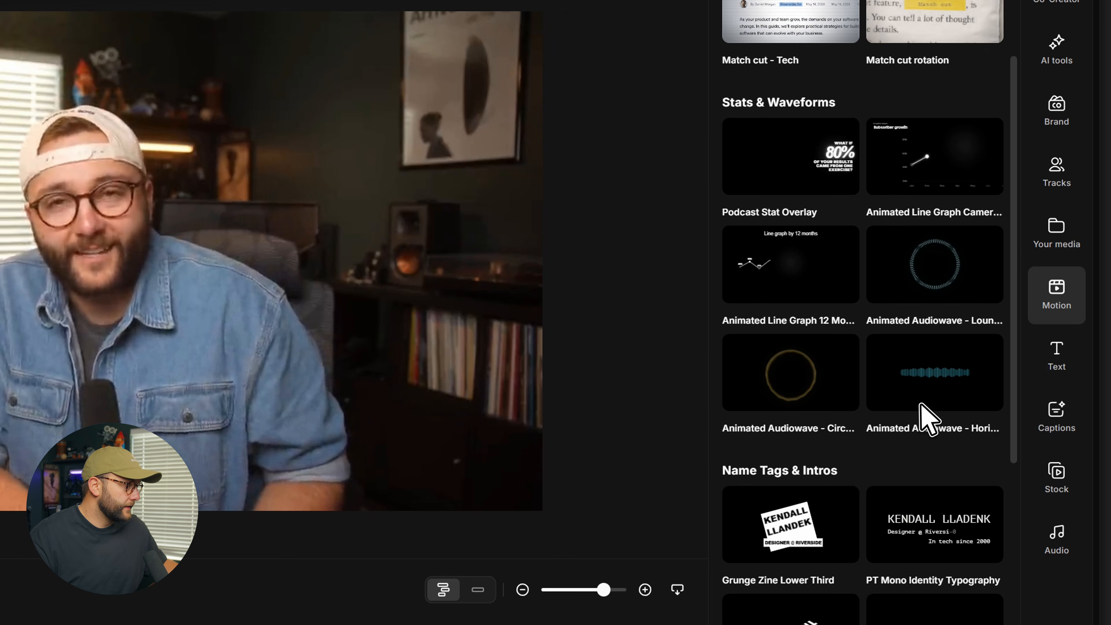
pyautogui.click(950, 384)
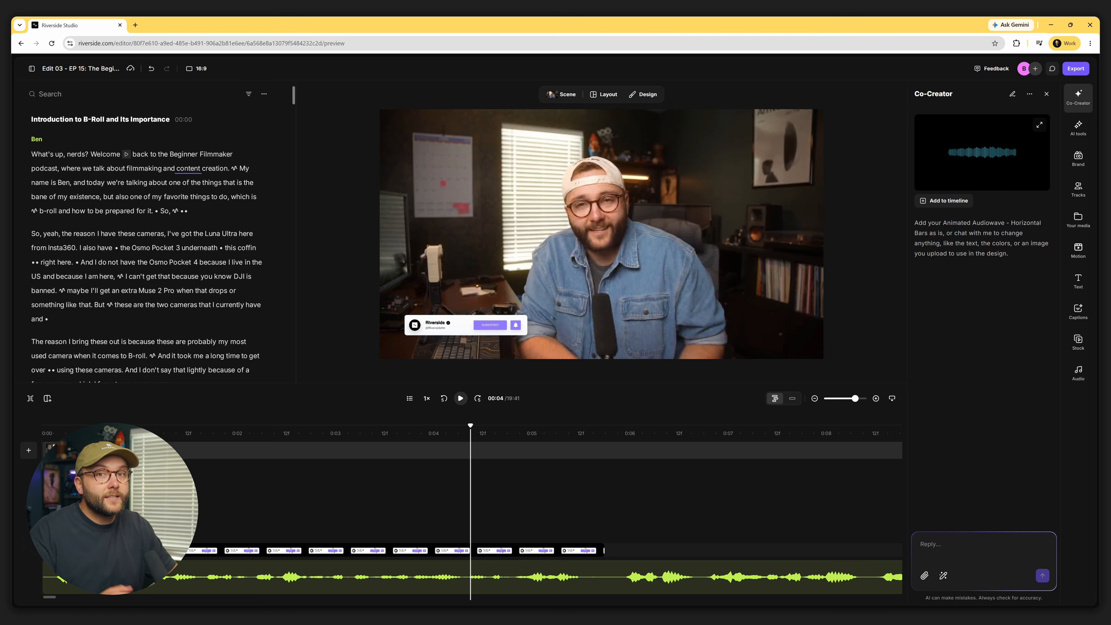
# Ask Co-Creator to turn the soundwave into colourful confetti, add it to the timeline, and play it
pyautogui.write('Turn this soundwave into a fun confetti animation and make it feel colorful, energetic, and')
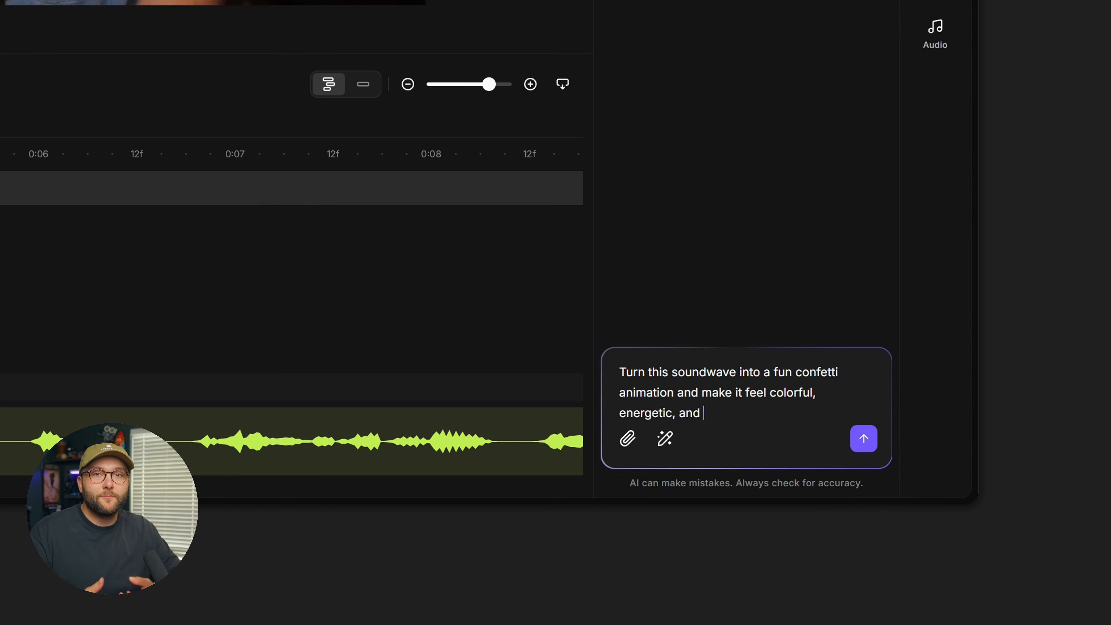
pyautogui.write('ement.')
pyautogui.press('Return')
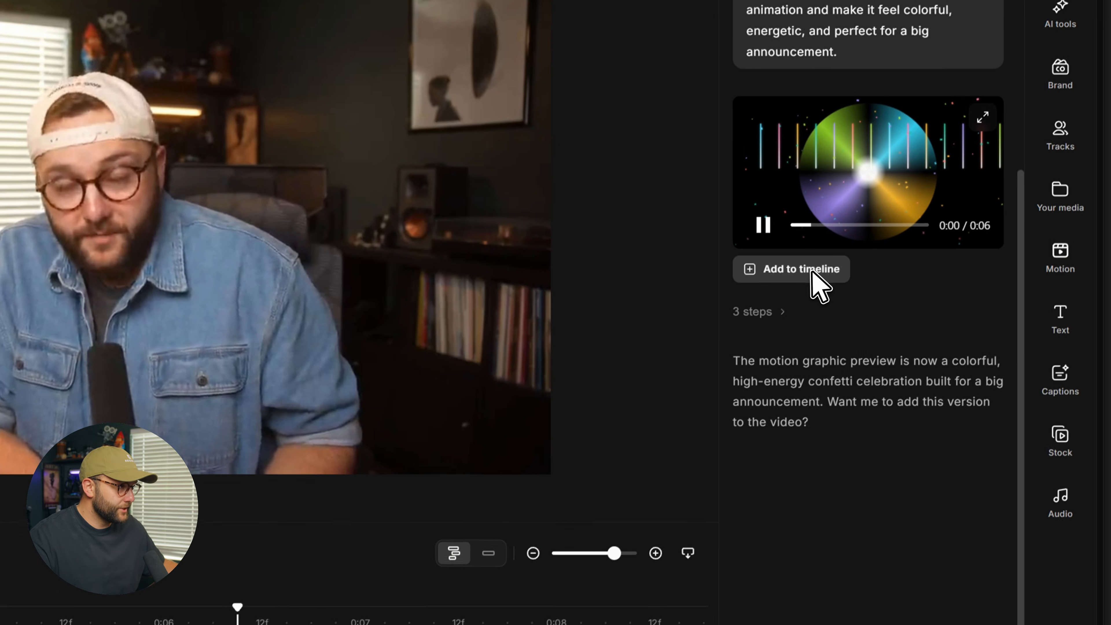
pyautogui.click(883, 111)
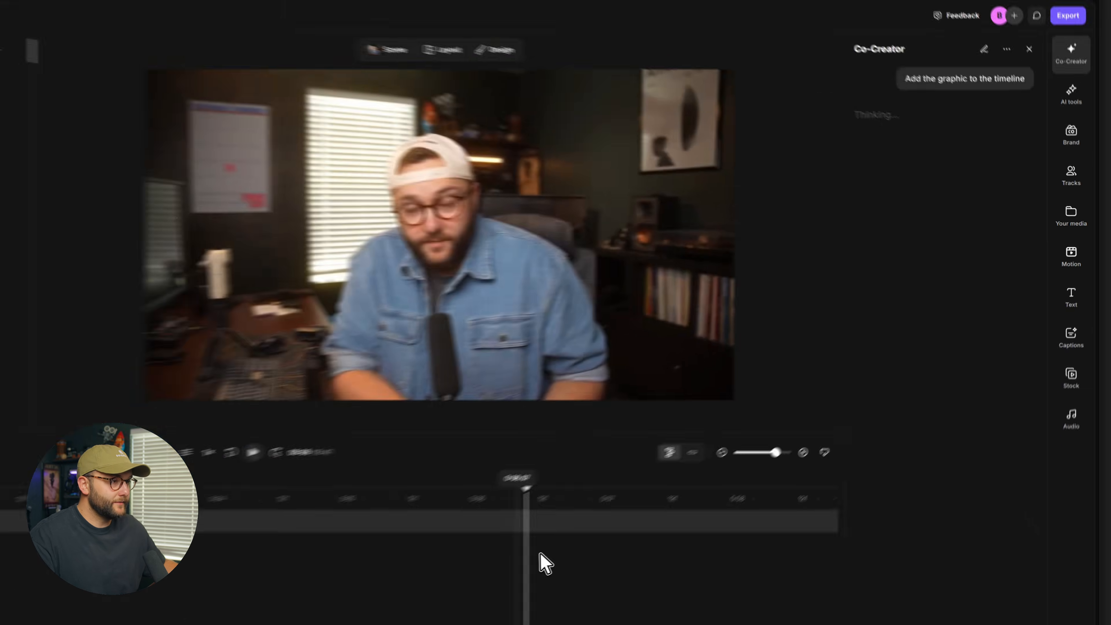
pyautogui.press('space')
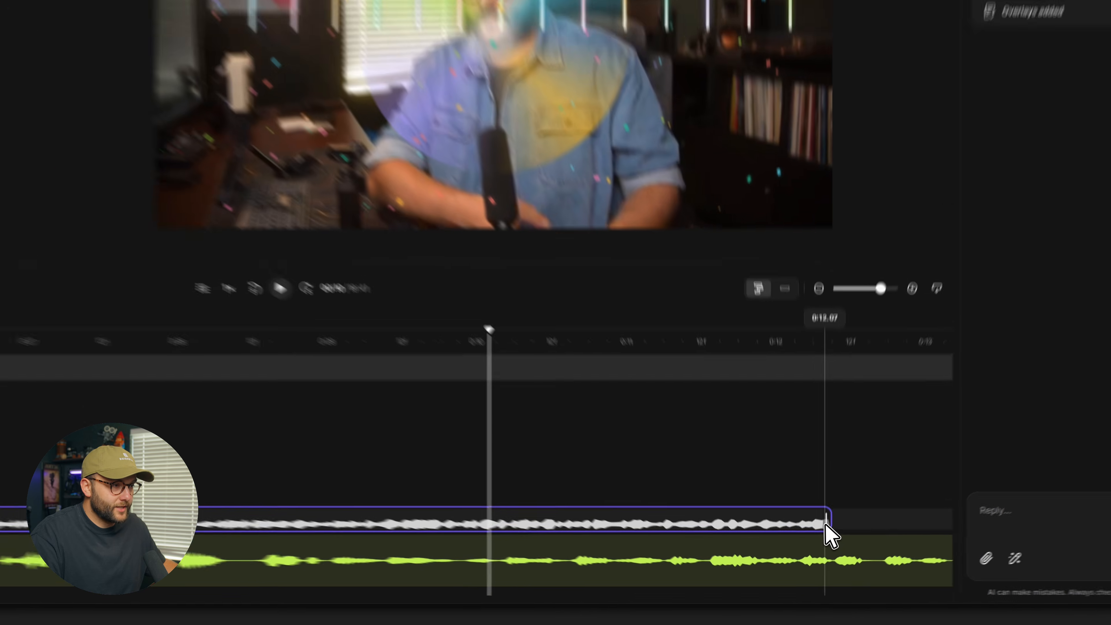
# Trim the confetti audiowave clip to about 3 seconds, leaving the Border radius and Crop settings unchanged
pyautogui.moveTo(824, 551); pyautogui.dragTo(621, 547)
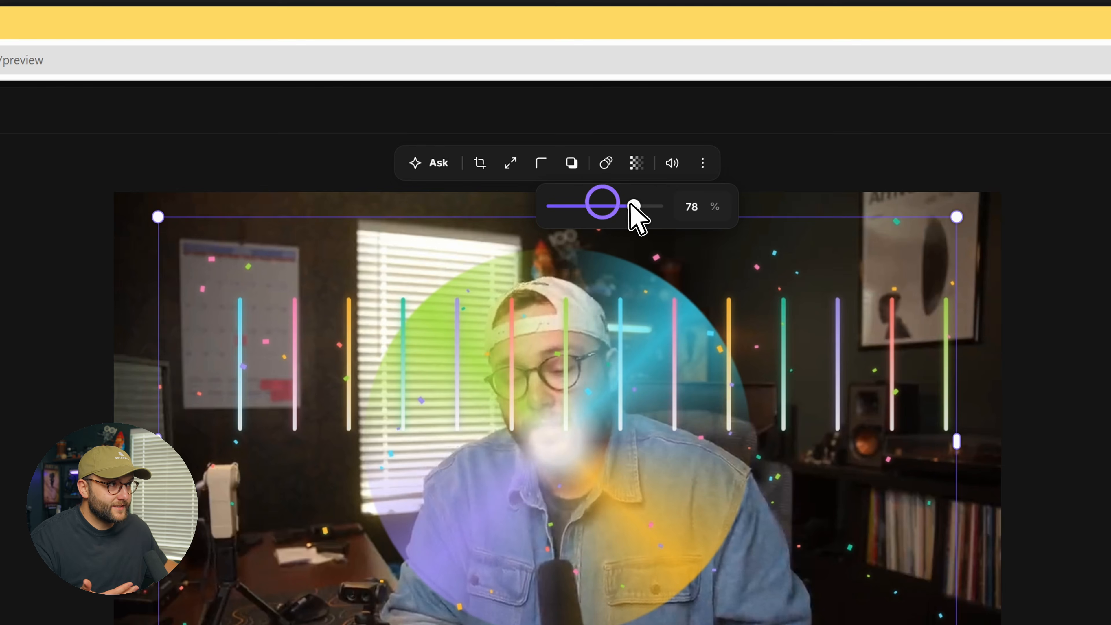
pyautogui.click(542, 160)
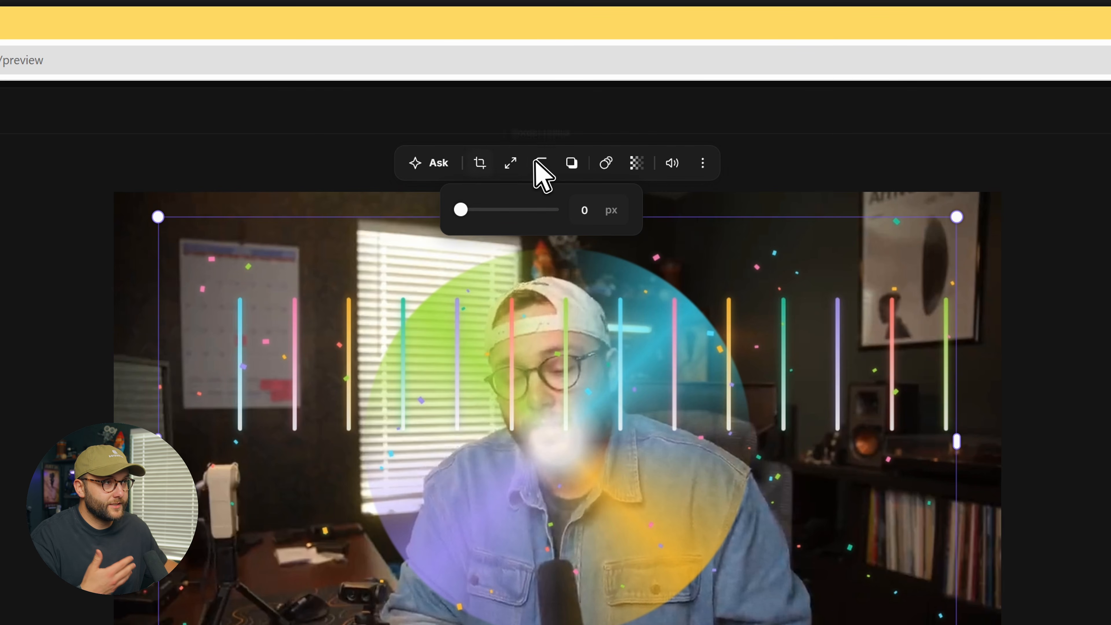
pyautogui.click(480, 163)
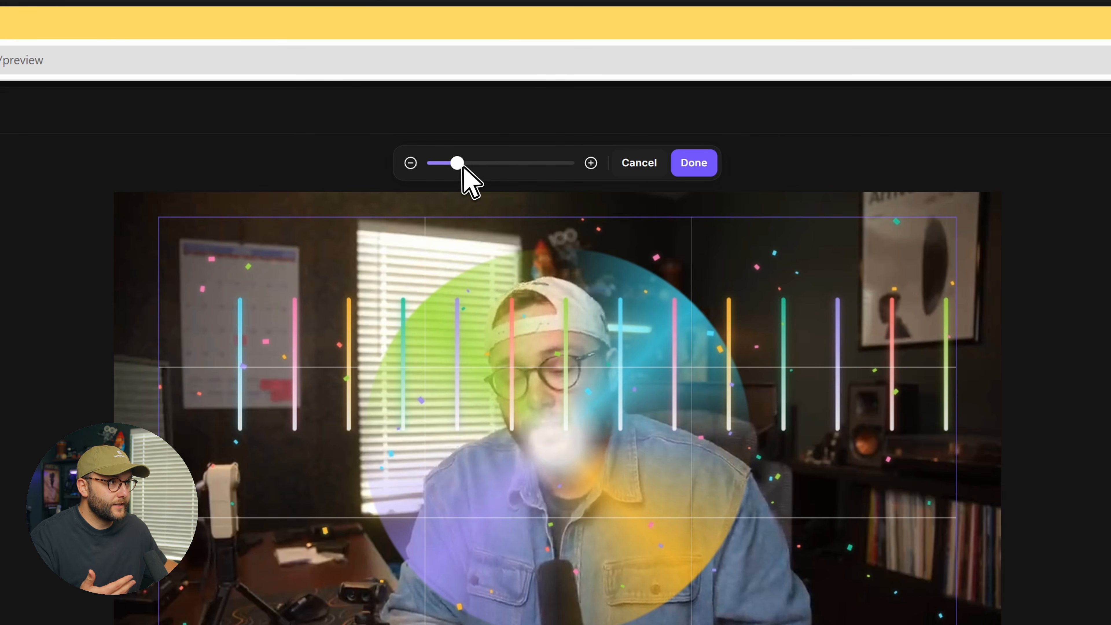
pyautogui.click(650, 164)
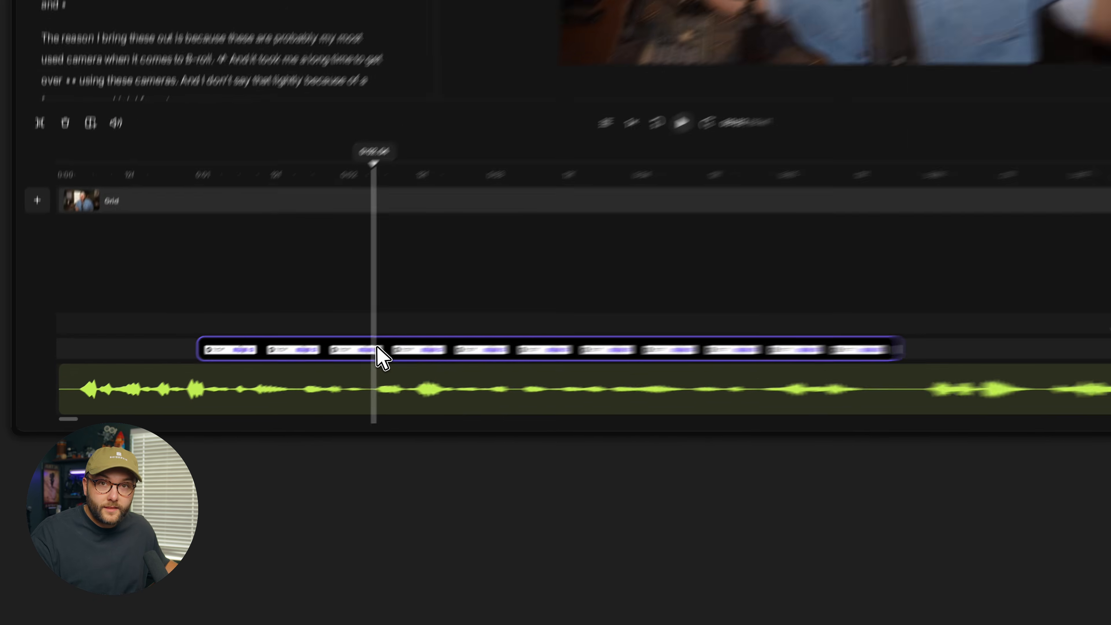
# Enlarge the subscribe card and apply the second shadow preset (40% opacity, 16 px blur, 8 px, 45°)
pyautogui.click(377, 348)
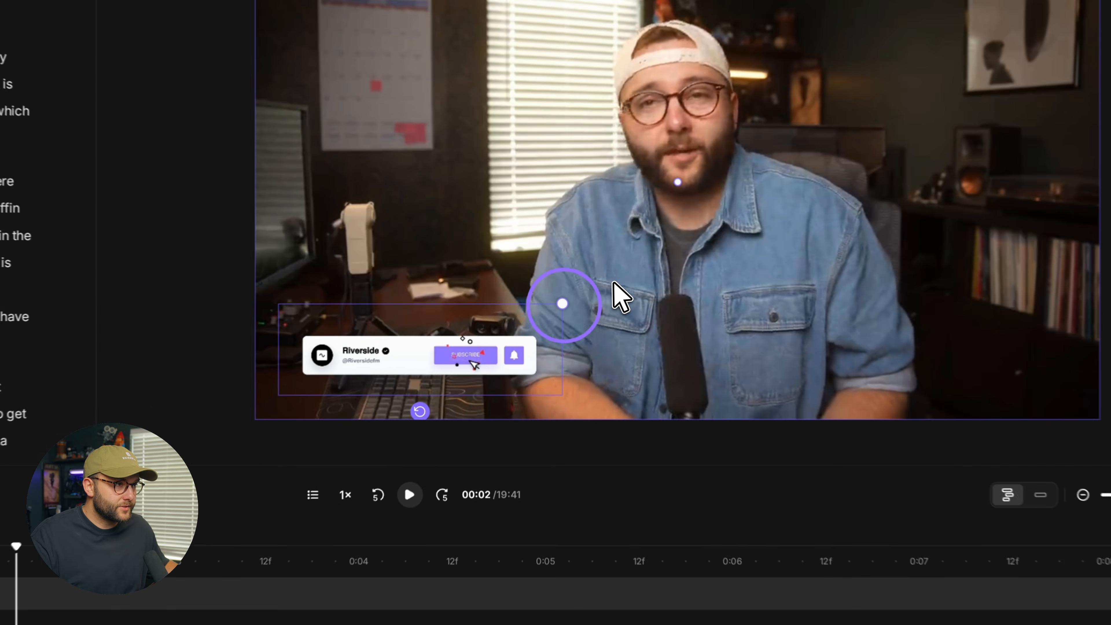
pyautogui.moveTo(668, 268); pyautogui.dragTo(630, 275)
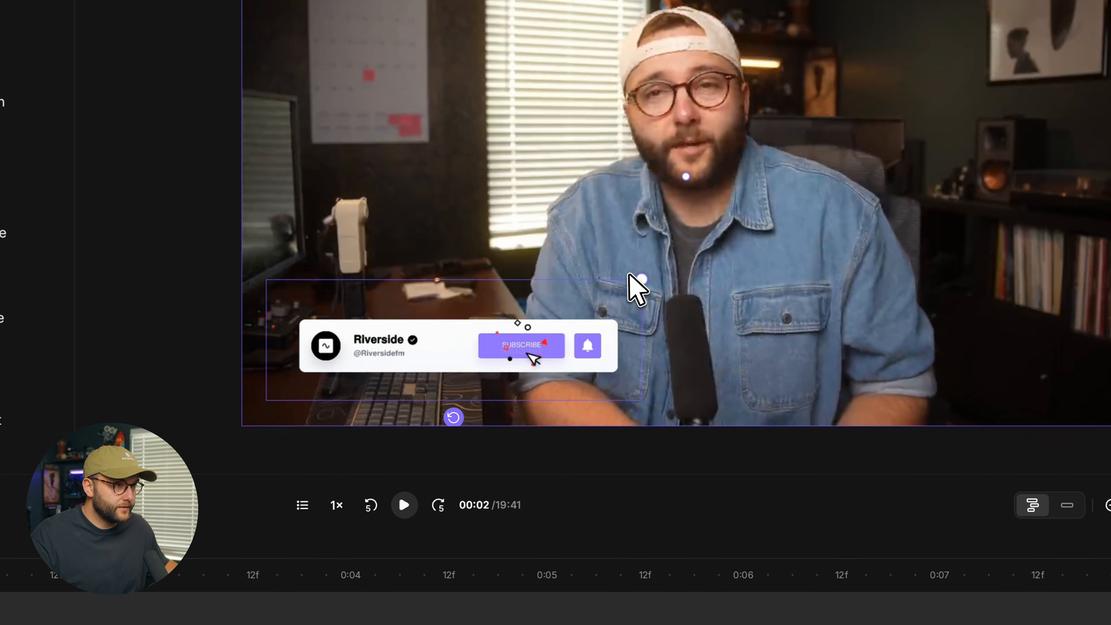
pyautogui.click(573, 164)
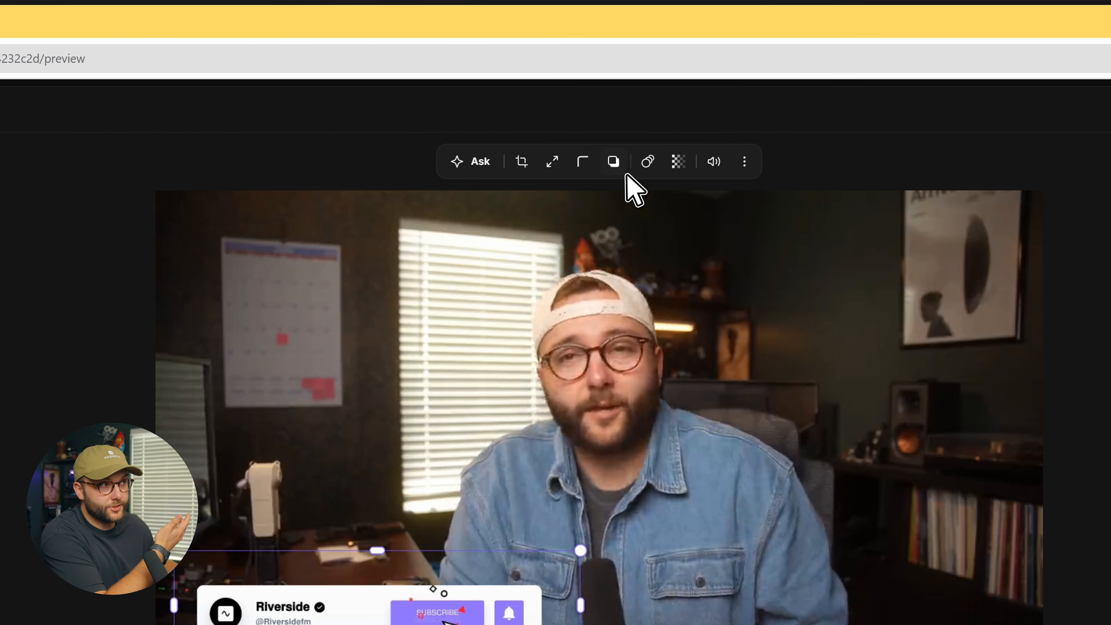
pyautogui.click(613, 162)
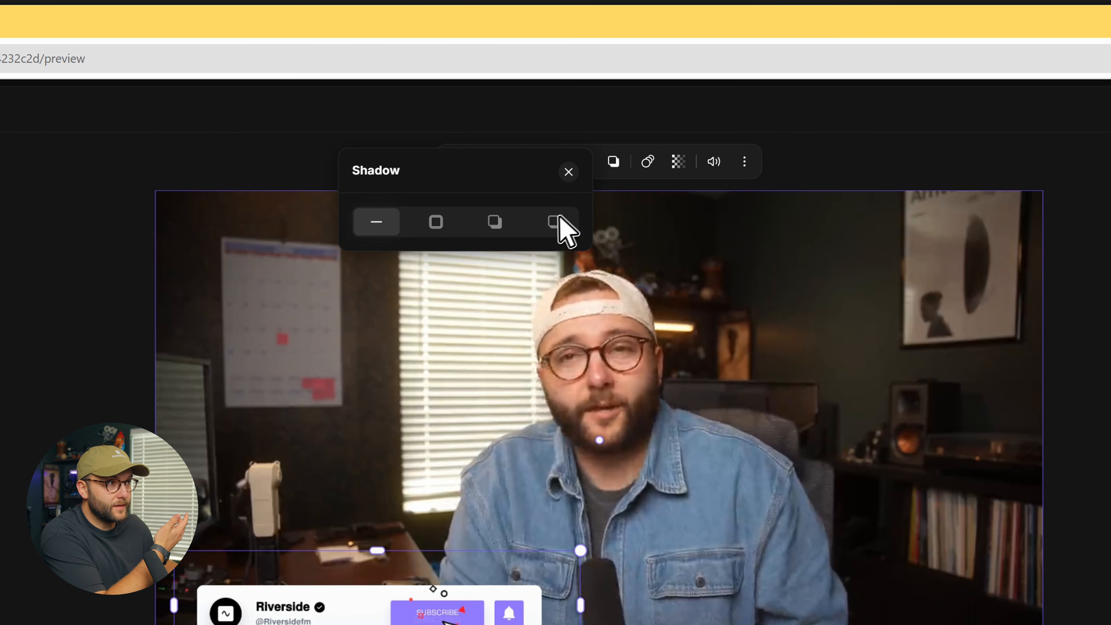
pyautogui.click(494, 222)
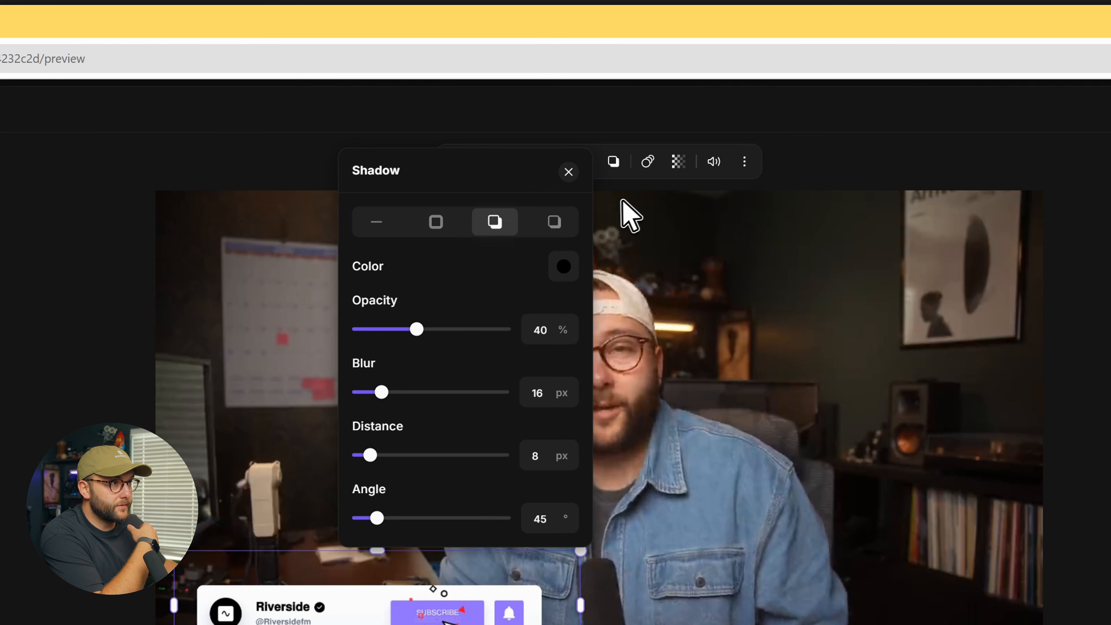
pyautogui.click(662, 194)
pyautogui.click(302, 619)
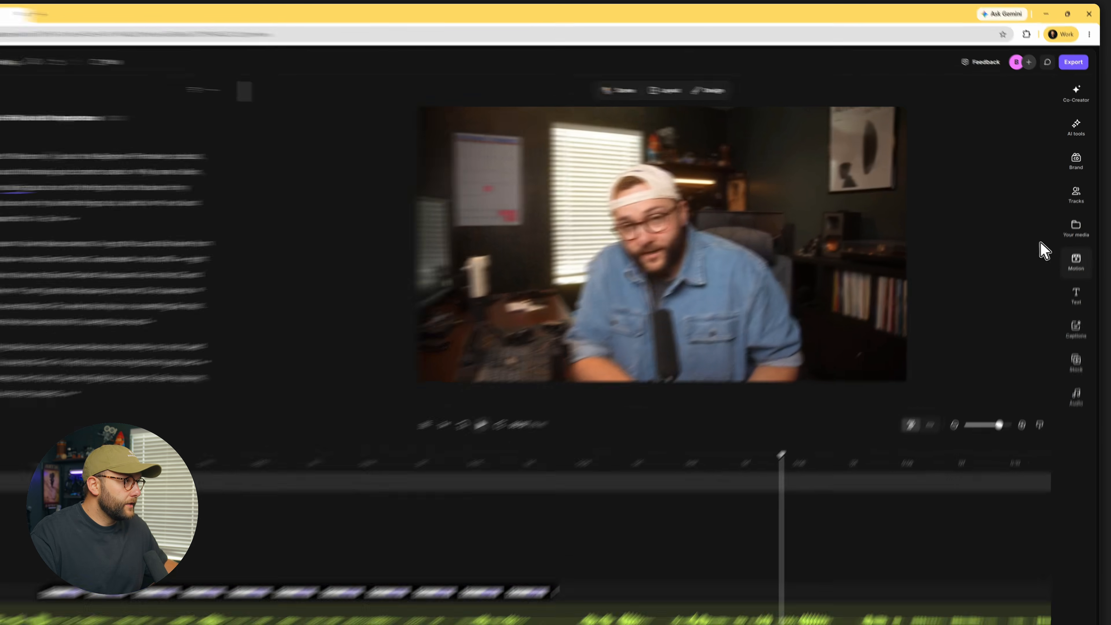
# Pick the Gooey Morph Identity lower third from the Motion library
pyautogui.click(1079, 250)
pyautogui.scroll(-2, 982, 464)
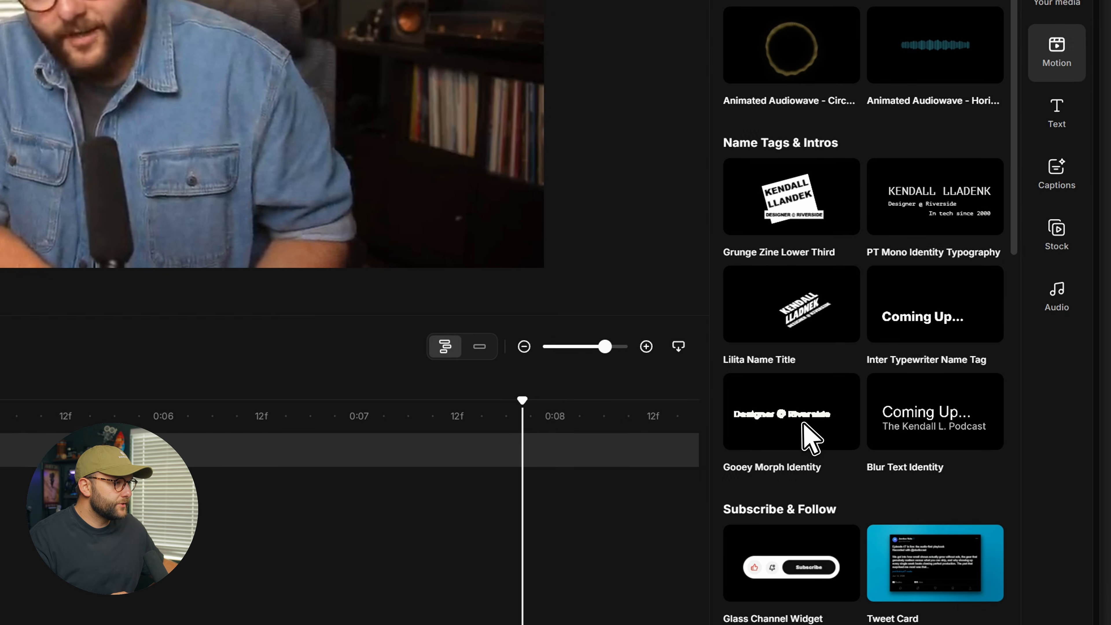
pyautogui.click(952, 485)
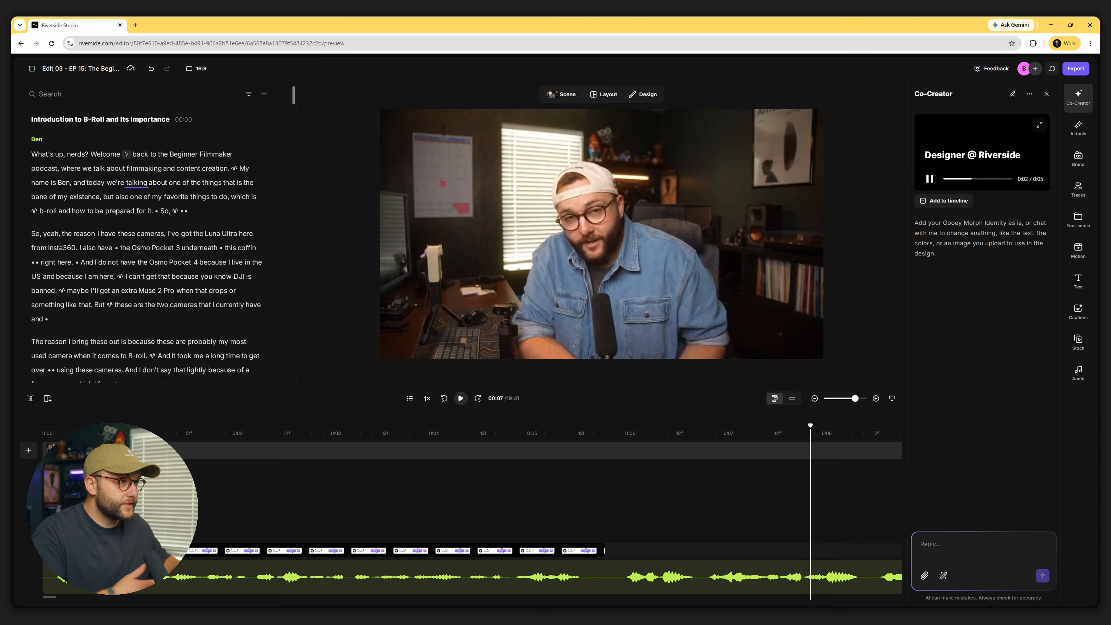
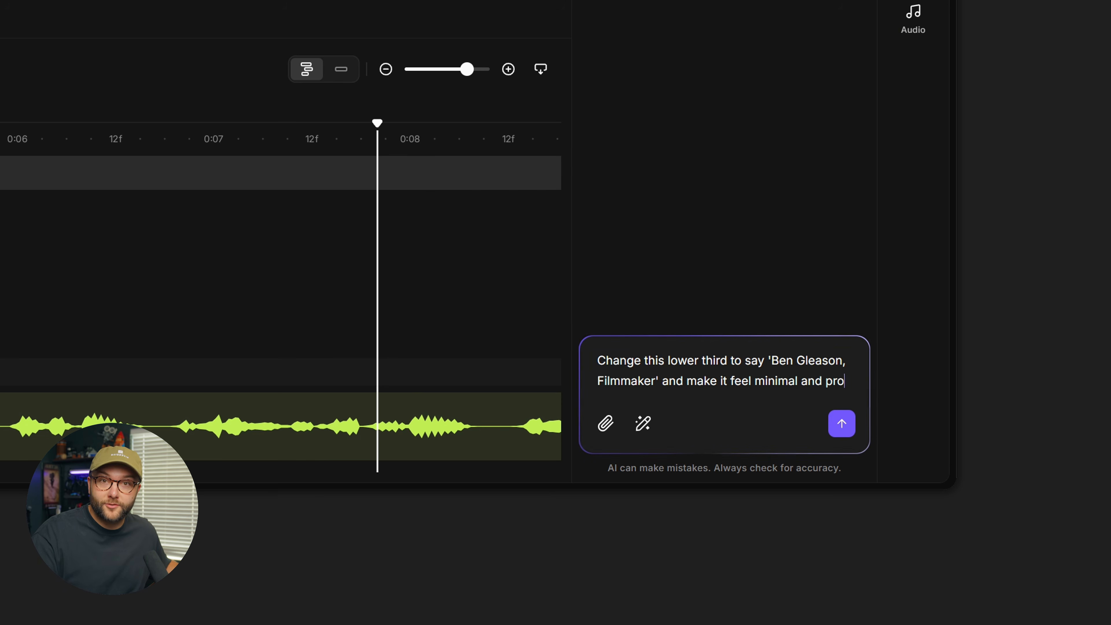
pyautogui.write('fessional.')
pyautogui.press('Return')
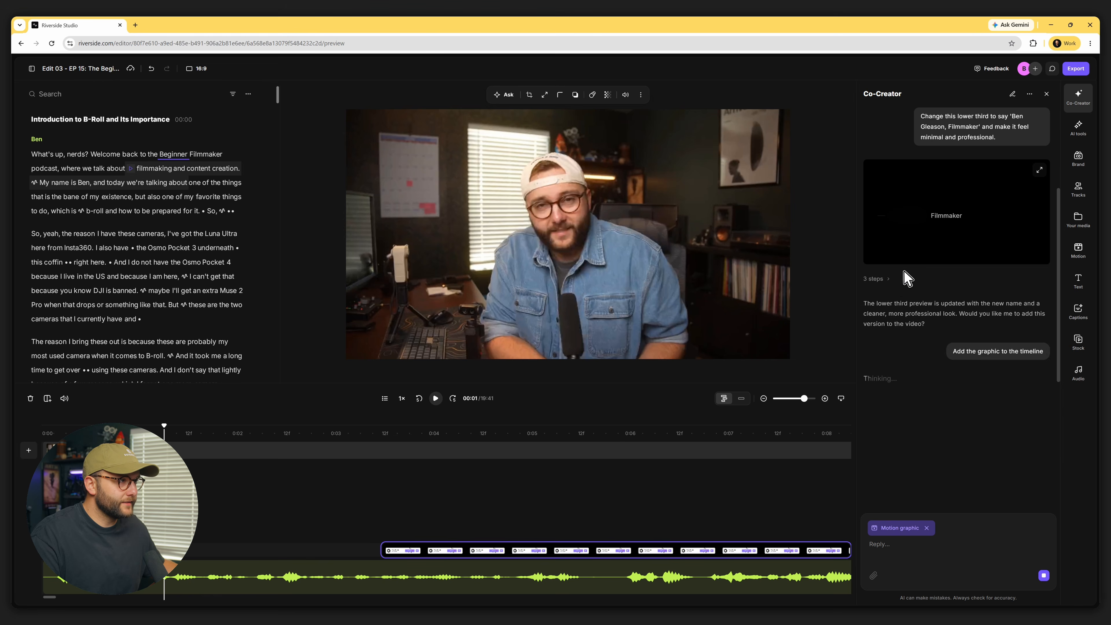
pyautogui.click(469, 430)
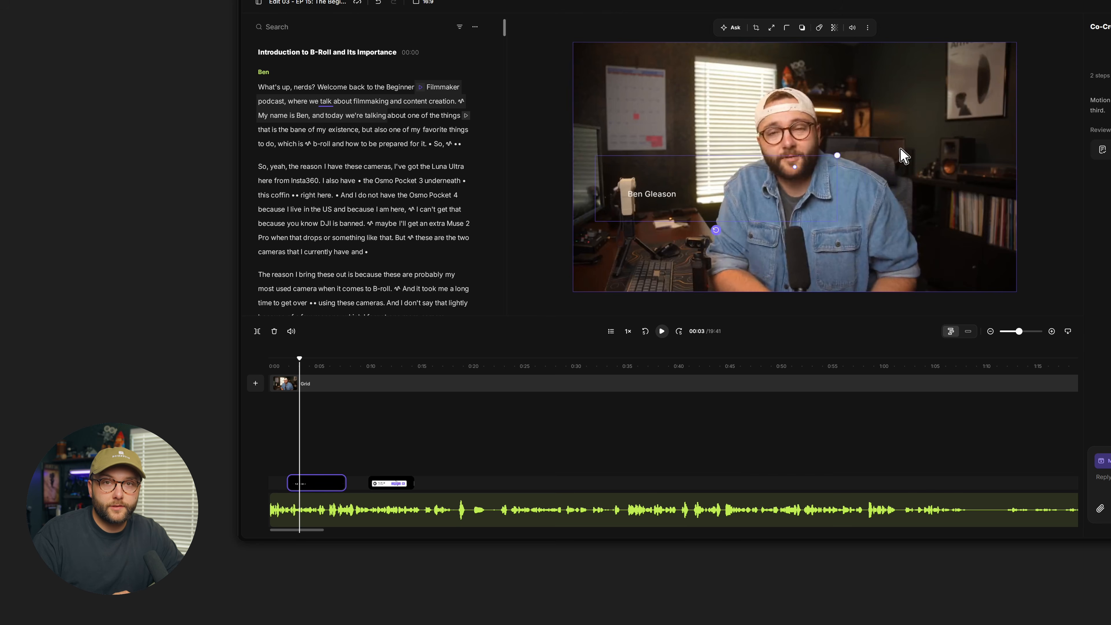
pyautogui.click(302, 364)
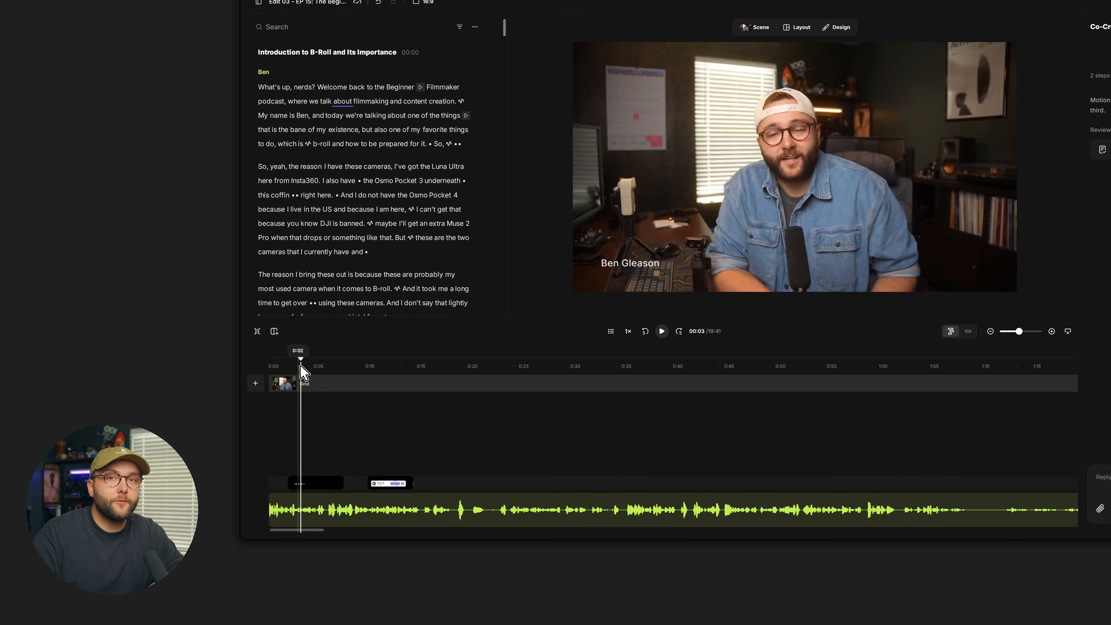